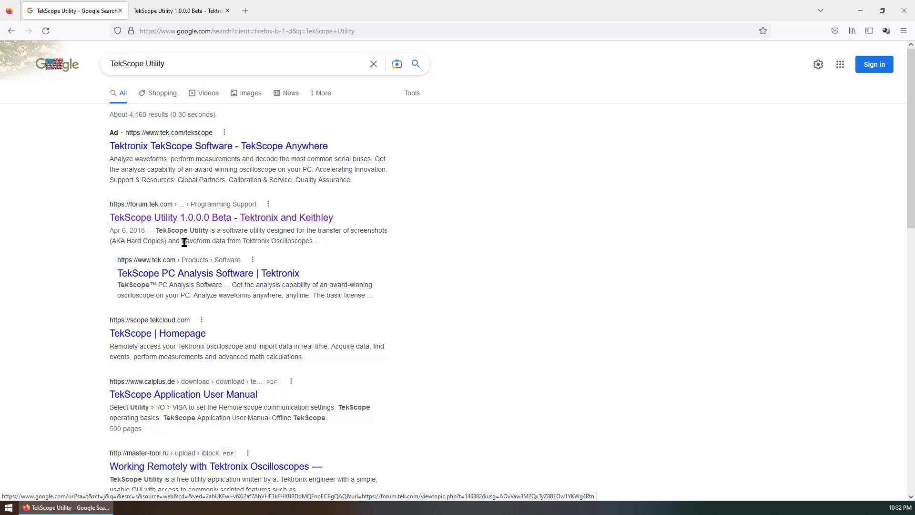
- Switch to the 'TekScope Utility 1.0.0.0 Beta' forum thread tab
{"action": "left_click", "coordinate": [173, 10]}
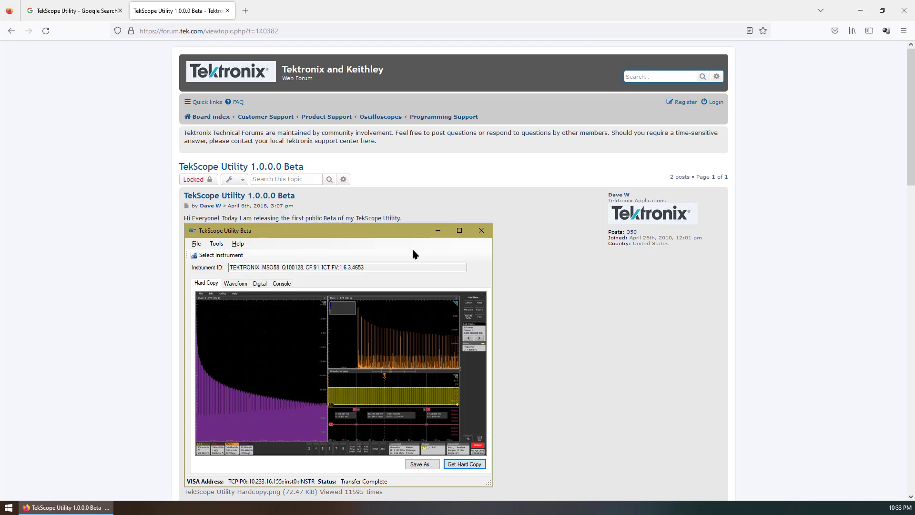
- Scroll the beta thread to the Download notes pointing to the latest version after 1.0.0.6
{"action": "scroll", "coordinate": [413, 252], "scroll_direction": "down", "scroll_amount": 5}
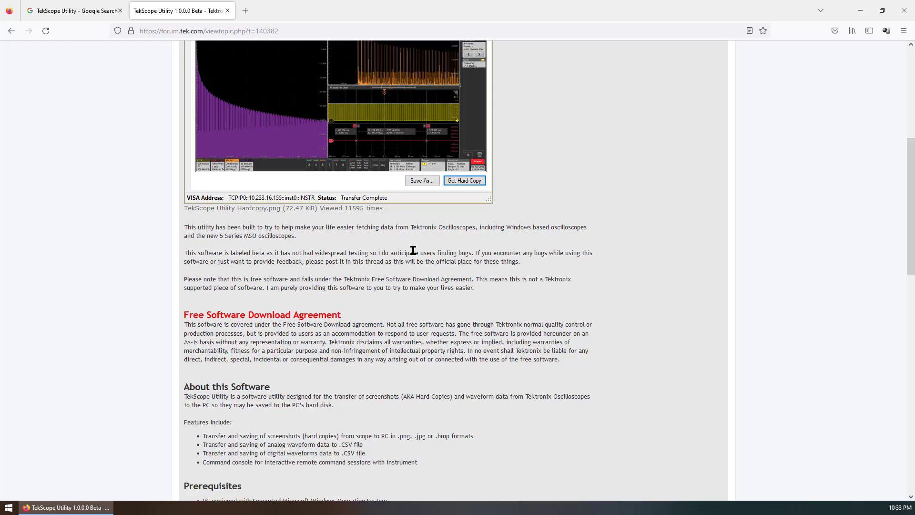
{"action": "scroll", "coordinate": [413, 251], "scroll_direction": "down", "scroll_amount": 6}
{"action": "scroll", "coordinate": [413, 251], "scroll_direction": "down", "scroll_amount": 5}
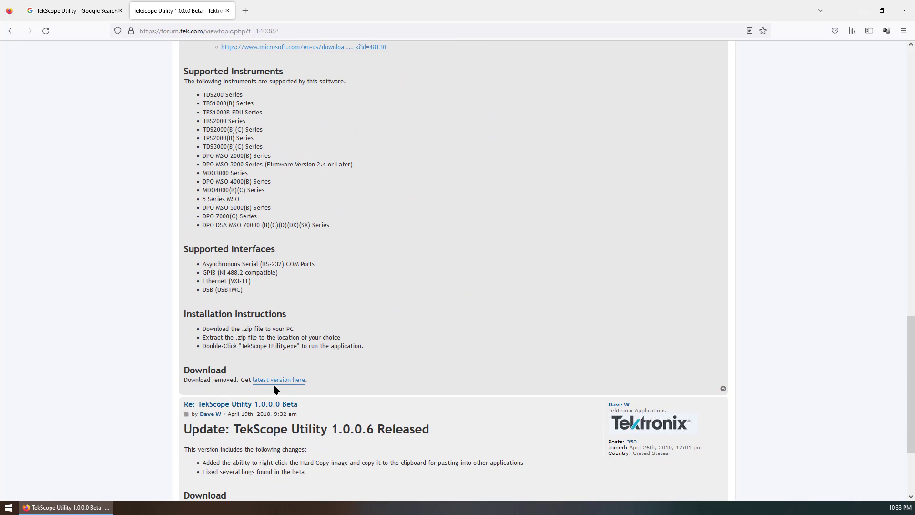
{"action": "scroll", "coordinate": [293, 377], "scroll_direction": "down", "scroll_amount": 3}
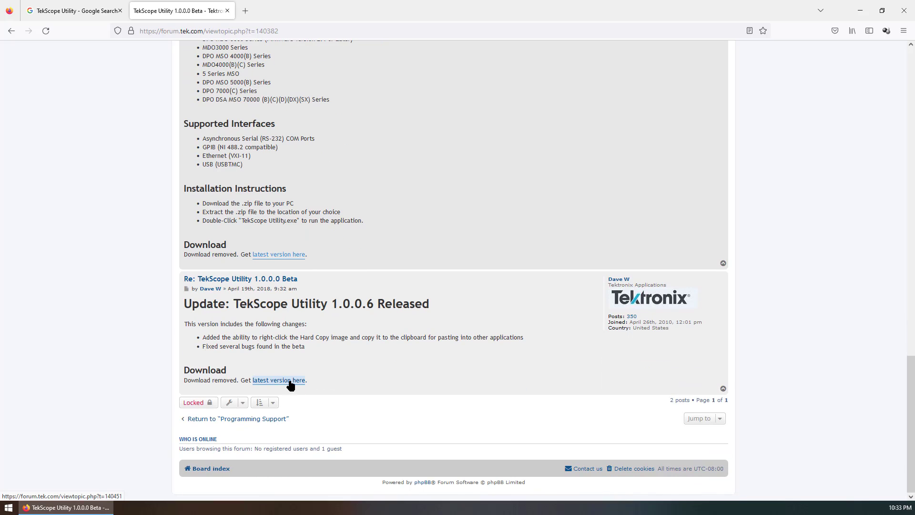
- Open the latest-version topic and scroll down to the Version 1.4.0.0 download entries
{"action": "left_click", "coordinate": [291, 381]}
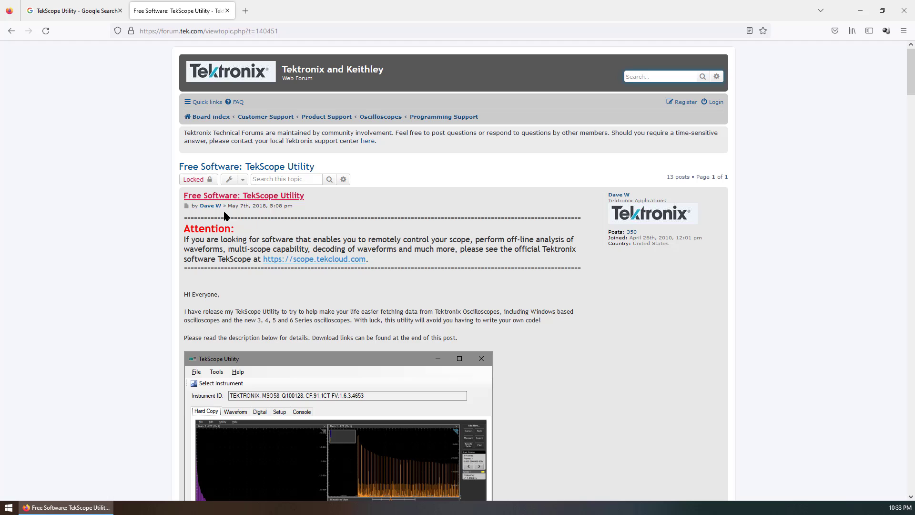
{"action": "scroll", "coordinate": [158, 263], "scroll_direction": "down", "scroll_amount": 7}
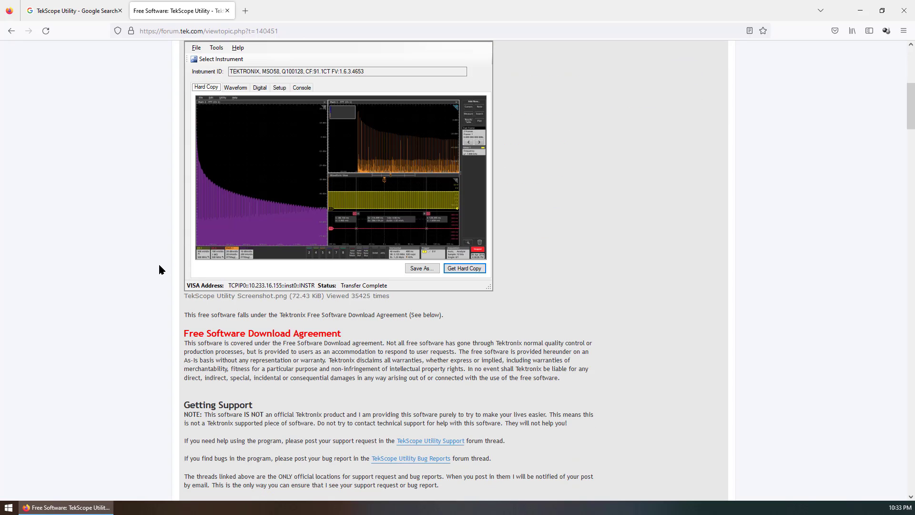
{"action": "scroll", "coordinate": [159, 270], "scroll_direction": "down", "scroll_amount": 4}
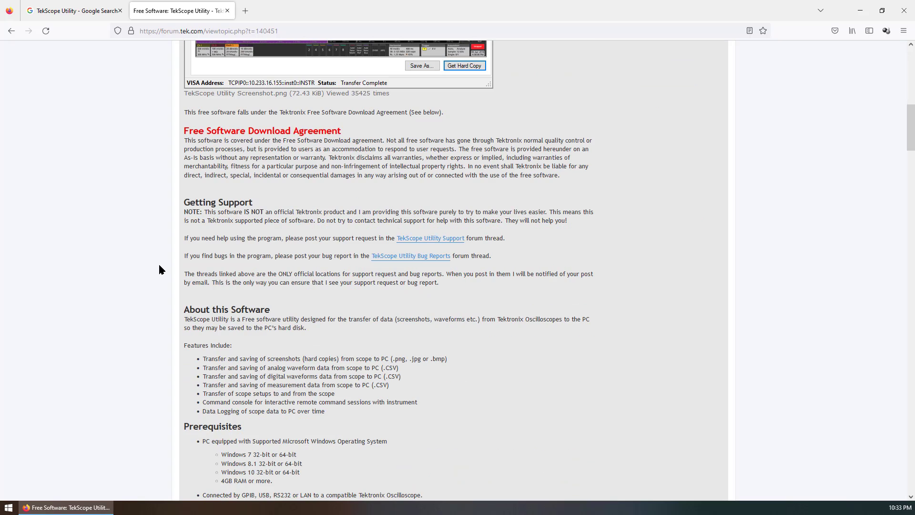
{"action": "scroll", "coordinate": [159, 269], "scroll_direction": "down", "scroll_amount": 3}
{"action": "scroll", "coordinate": [159, 270], "scroll_direction": "down", "scroll_amount": 4}
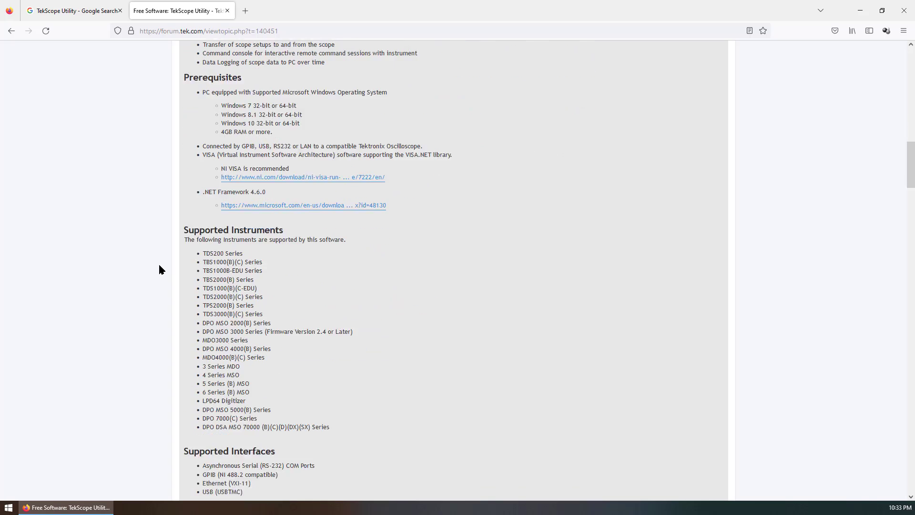
{"action": "scroll", "coordinate": [159, 269], "scroll_direction": "down", "scroll_amount": 4}
{"action": "scroll", "coordinate": [159, 269], "scroll_direction": "down", "scroll_amount": 2}
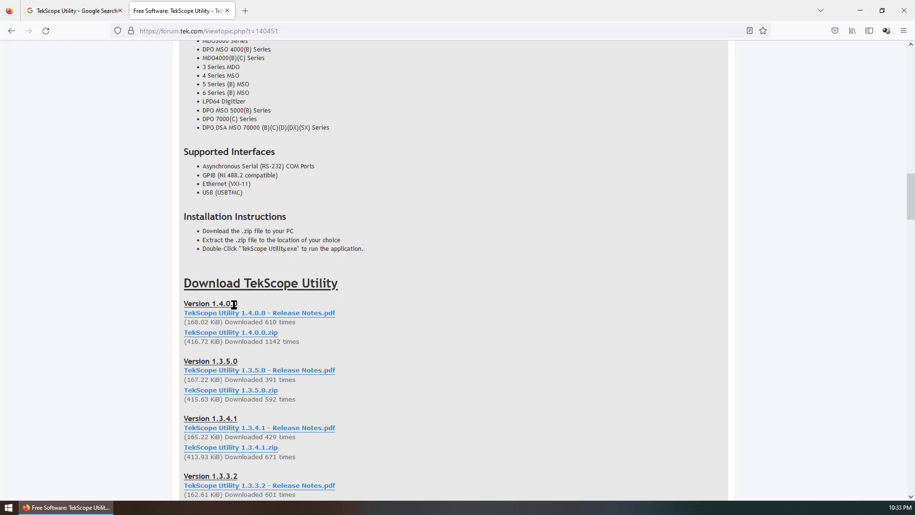
{"action": "left_click_drag", "start_coordinate": [251, 306], "coordinate": [175, 285]}
{"action": "left_click", "coordinate": [143, 292]}
- Scroll back up to review the Supported Instruments section of the topic
{"action": "scroll", "coordinate": [365, 305], "scroll_direction": "up", "scroll_amount": 3}
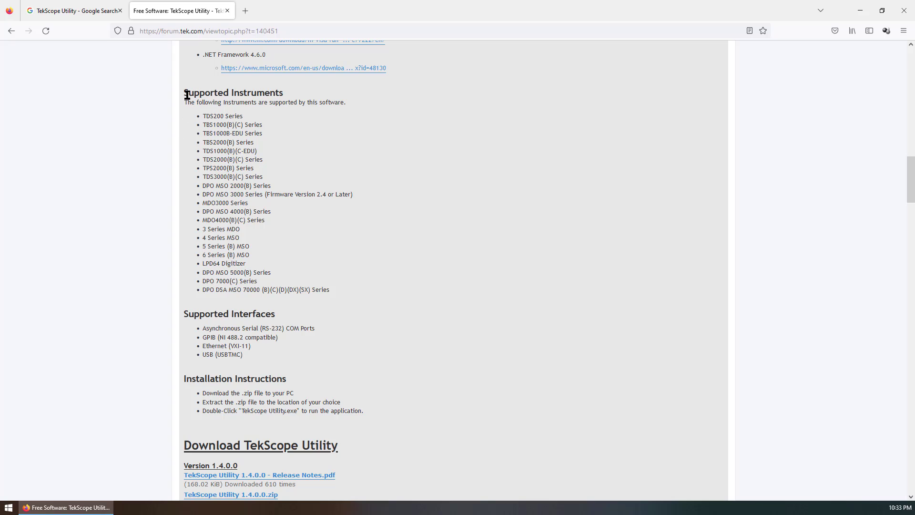
{"action": "left_click_drag", "start_coordinate": [187, 95], "coordinate": [268, 103]}
{"action": "left_click", "coordinate": [296, 118]}
{"action": "scroll", "coordinate": [330, 225], "scroll_direction": "down", "scroll_amount": 3}
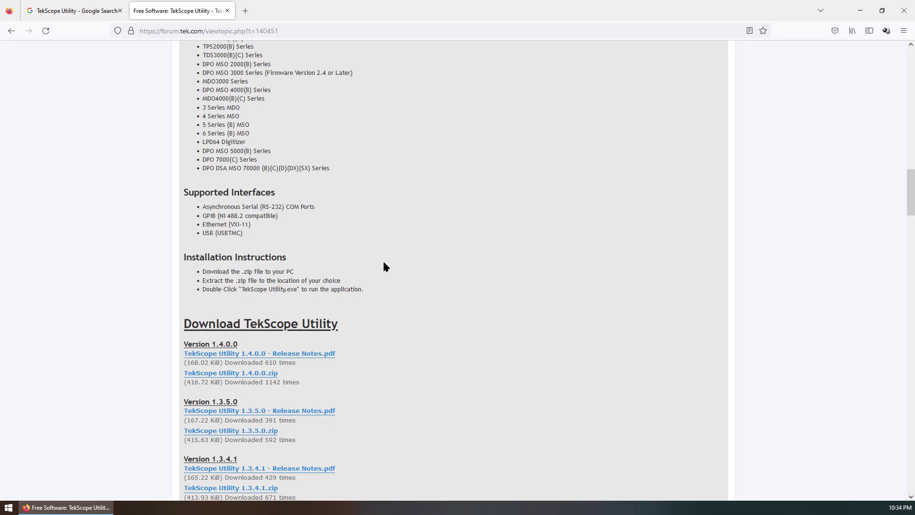
{"action": "scroll", "coordinate": [414, 305], "scroll_direction": "up", "scroll_amount": 5}
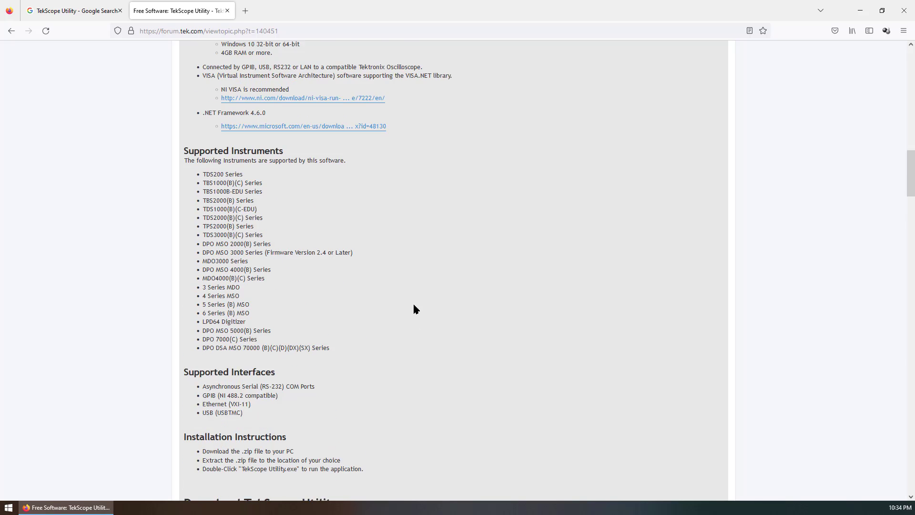
- Launch TekScope Utility.exe from the desktop and select the USB-connected TEKTRONIX MDO34
{"action": "left_click", "coordinate": [860, 10]}
{"action": "left_click", "coordinate": [264, 300]}
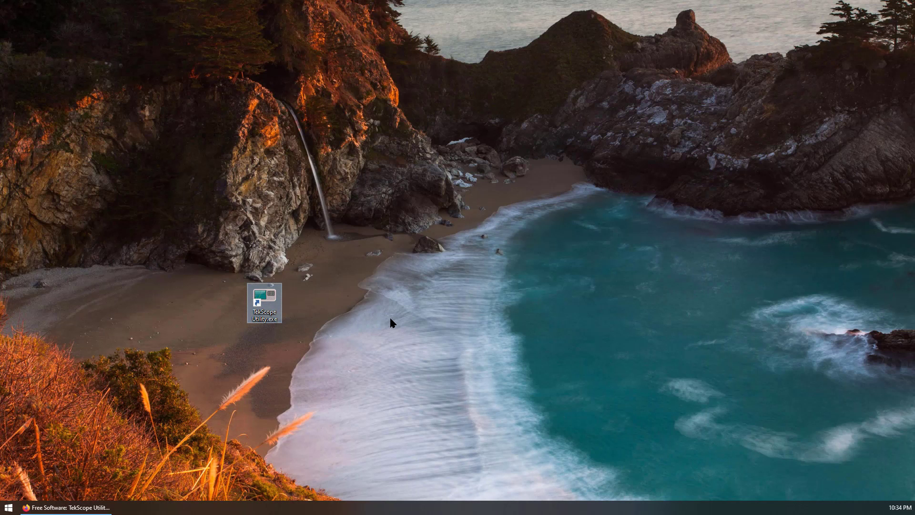
{"action": "left_click", "coordinate": [390, 321]}
{"action": "left_click", "coordinate": [265, 307]}
{"action": "key", "text": "Return"}
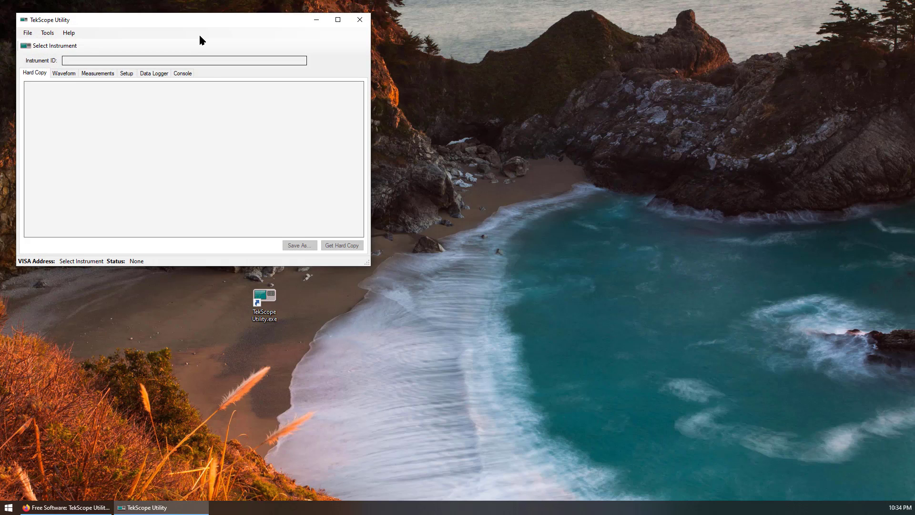
{"action": "left_click_drag", "start_coordinate": [224, 27], "coordinate": [473, 108]}
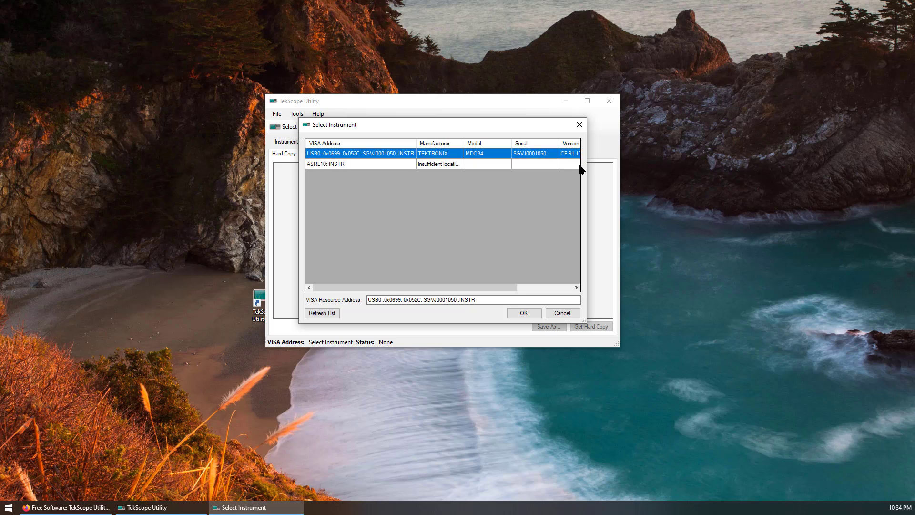
{"action": "left_click", "coordinate": [523, 313]}
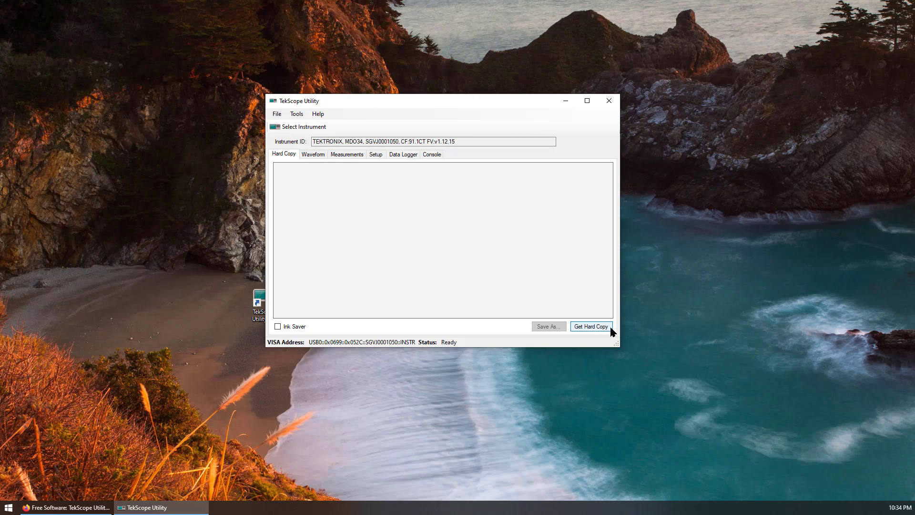
{"action": "left_click_drag", "start_coordinate": [308, 101], "coordinate": [229, 64]}
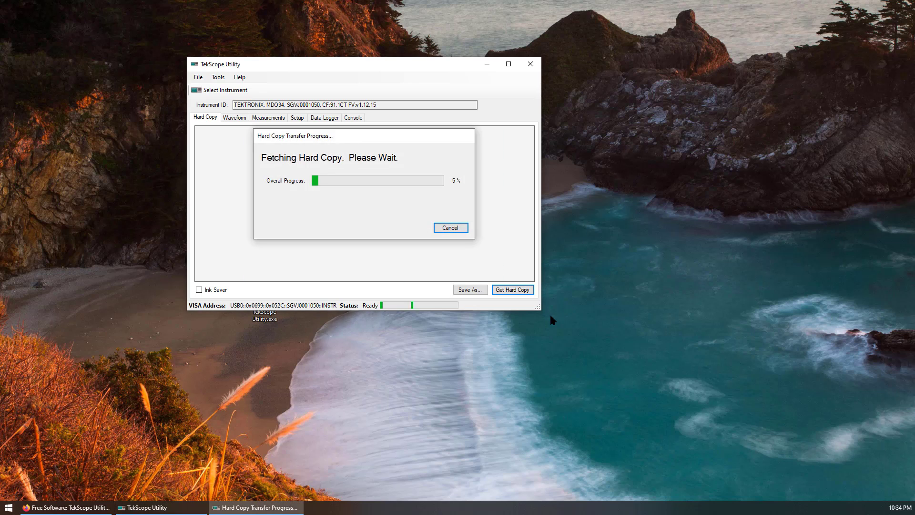
{"action": "left_click_drag", "start_coordinate": [537, 312], "coordinate": [759, 412]}
{"action": "double_click", "coordinate": [594, 72]}
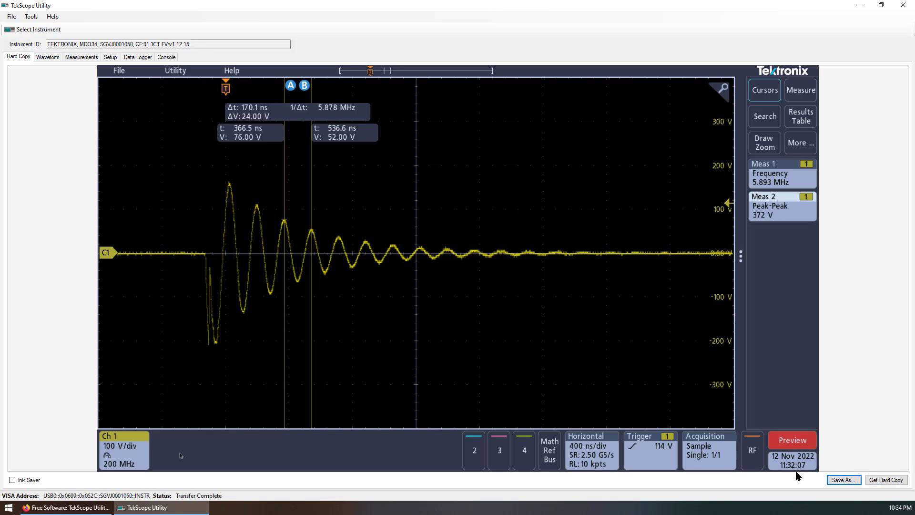
{"action": "left_click", "coordinate": [843, 480]}
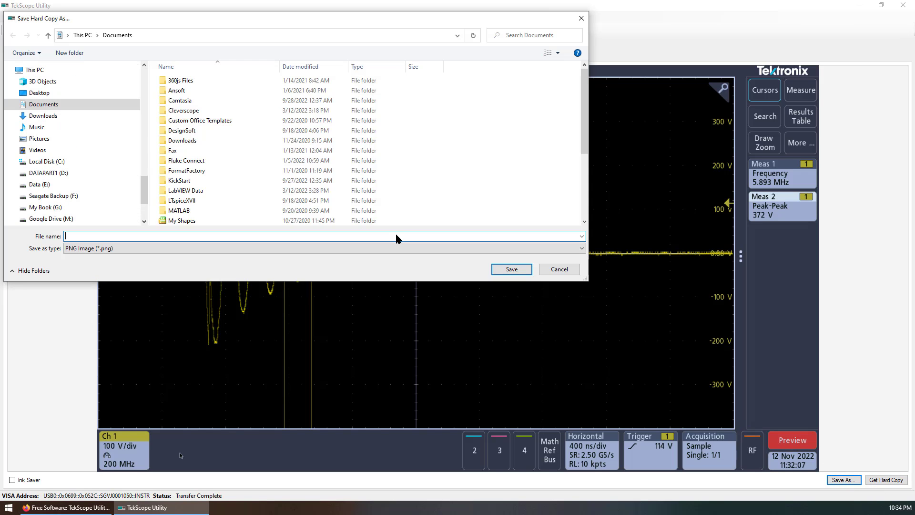
{"action": "left_click", "coordinate": [158, 251]}
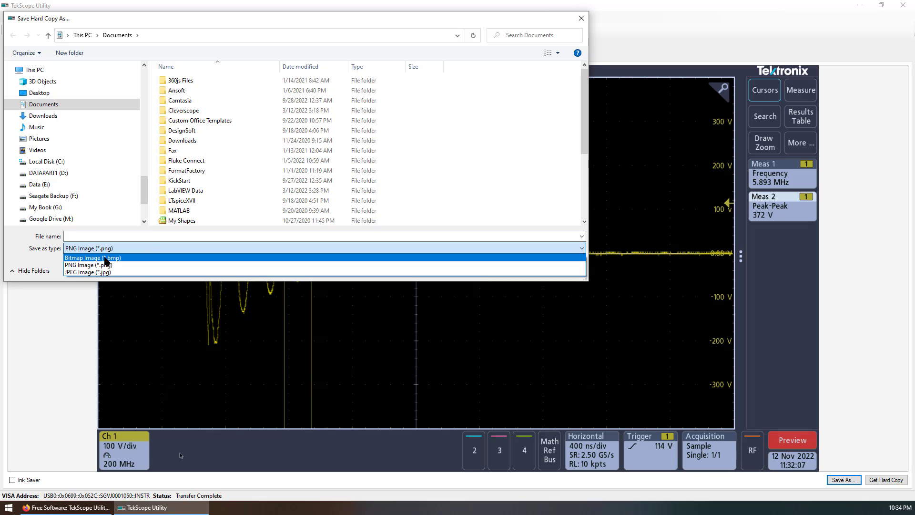
{"action": "left_click", "coordinate": [580, 20]}
{"action": "left_click", "coordinate": [580, 20]}
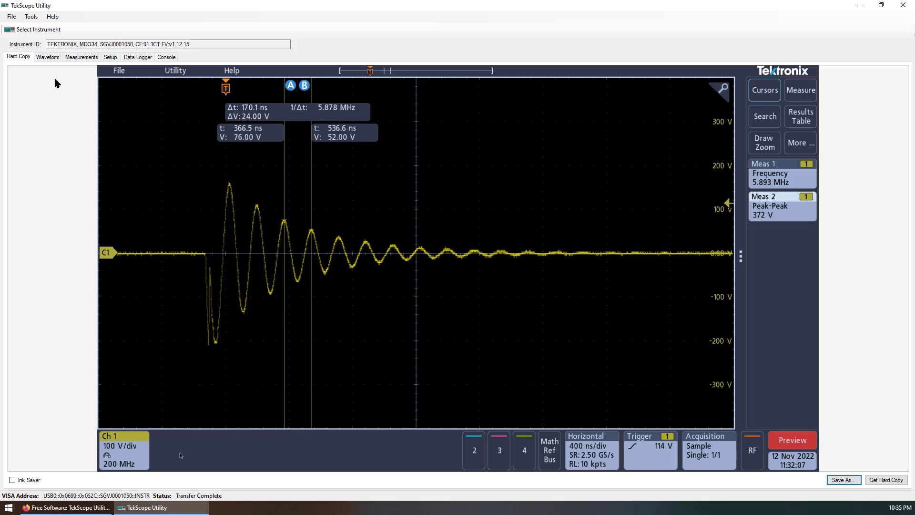
- Enable CH1 as a waveform data source and view the Measurements table
{"action": "left_click", "coordinate": [51, 58]}
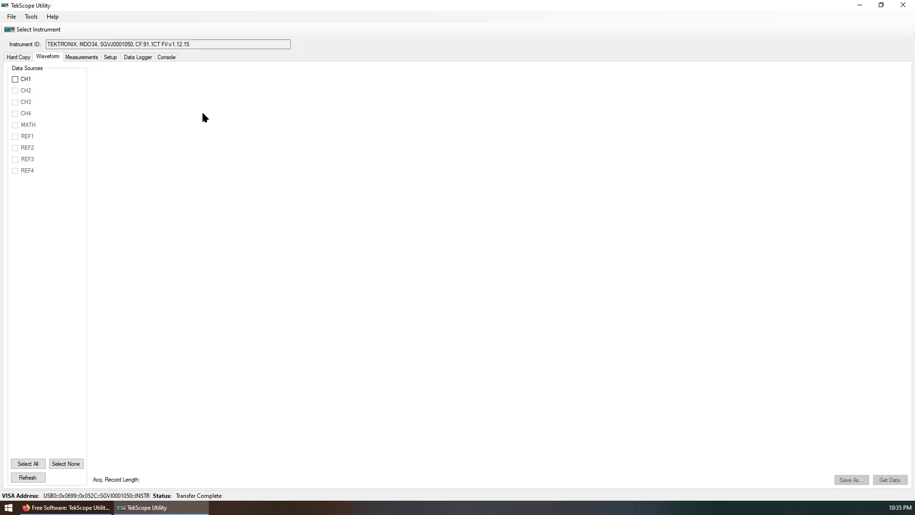
{"action": "left_click", "coordinate": [16, 80]}
{"action": "left_click", "coordinate": [80, 60]}
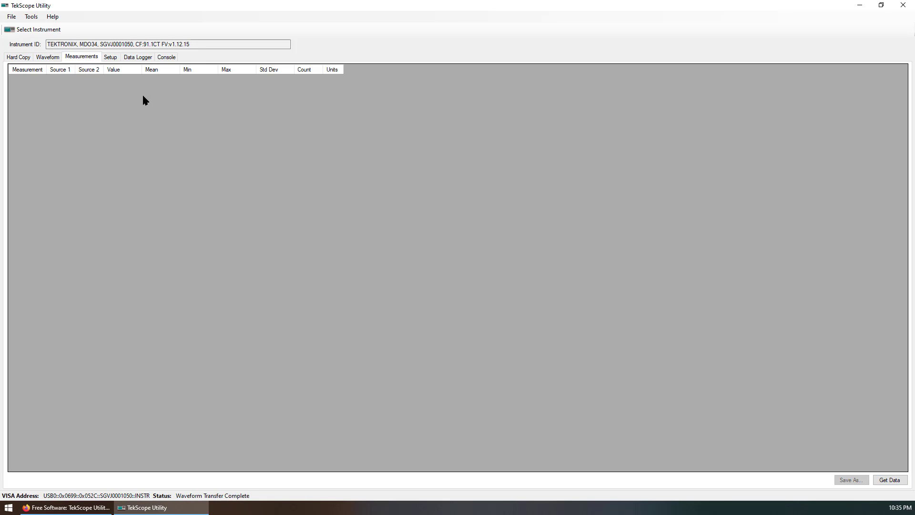
- Get the MDO34's current setup on the Setup page, then open the Console
{"action": "left_click", "coordinate": [111, 57]}
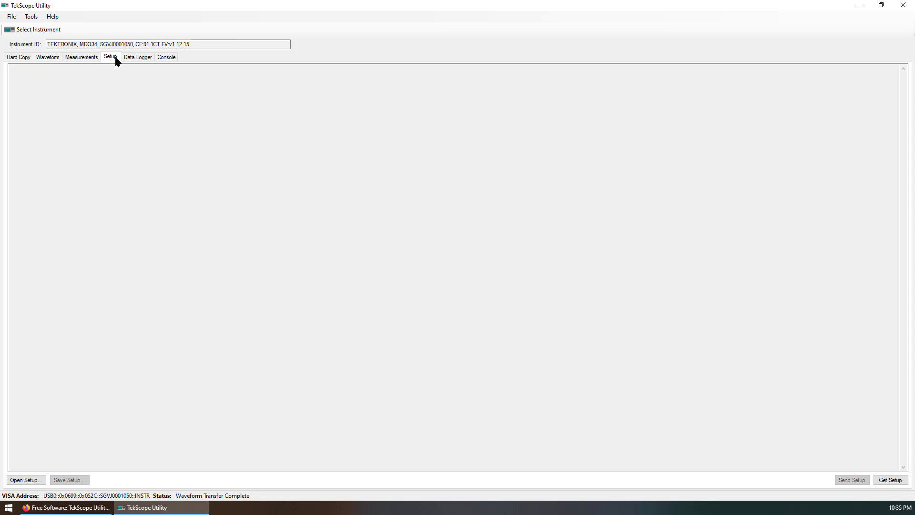
{"action": "left_click", "coordinate": [890, 479]}
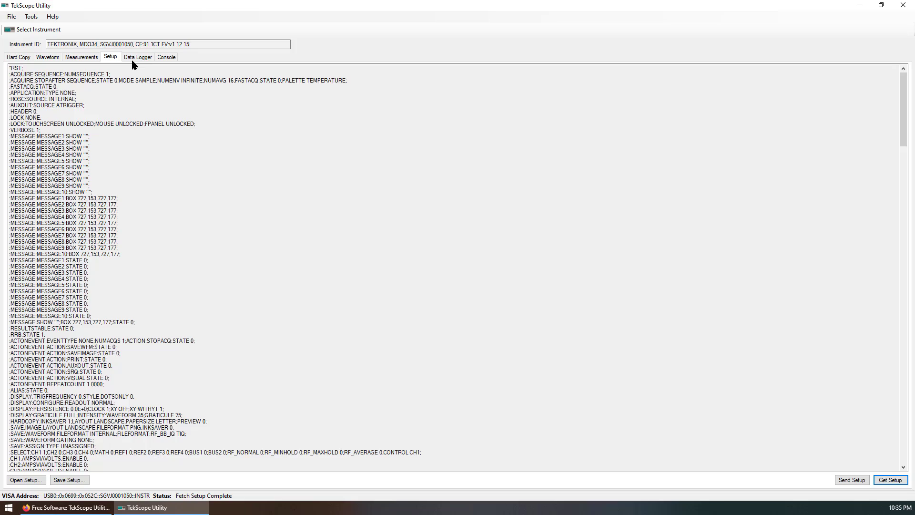
{"action": "left_click", "coordinate": [136, 58]}
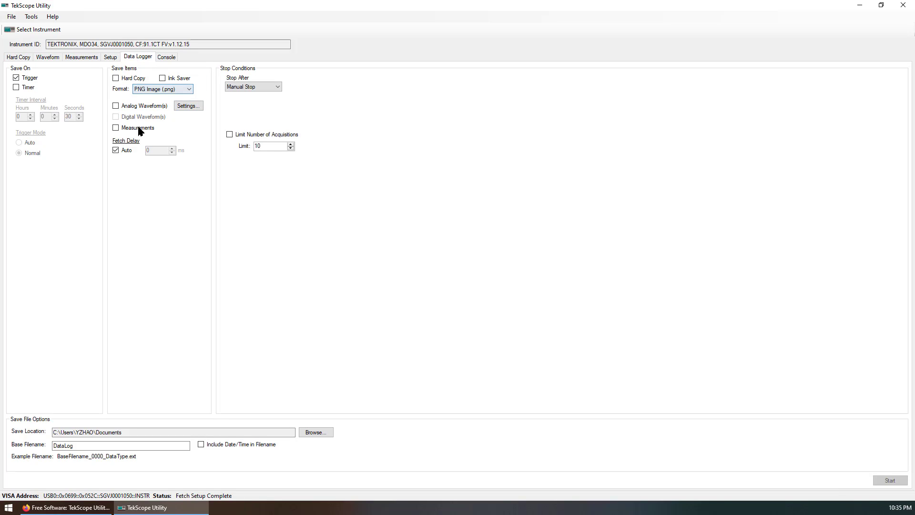
{"action": "left_click", "coordinate": [170, 60]}
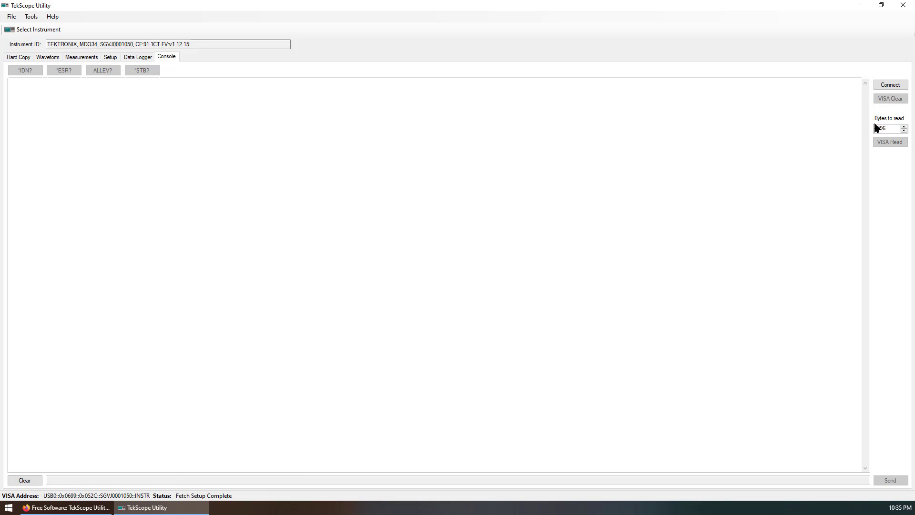
- Connect the console, query *IDN? for the MDO34's identity, and return to Hard Copy
{"action": "left_click", "coordinate": [892, 88]}
{"action": "left_click", "coordinate": [21, 71]}
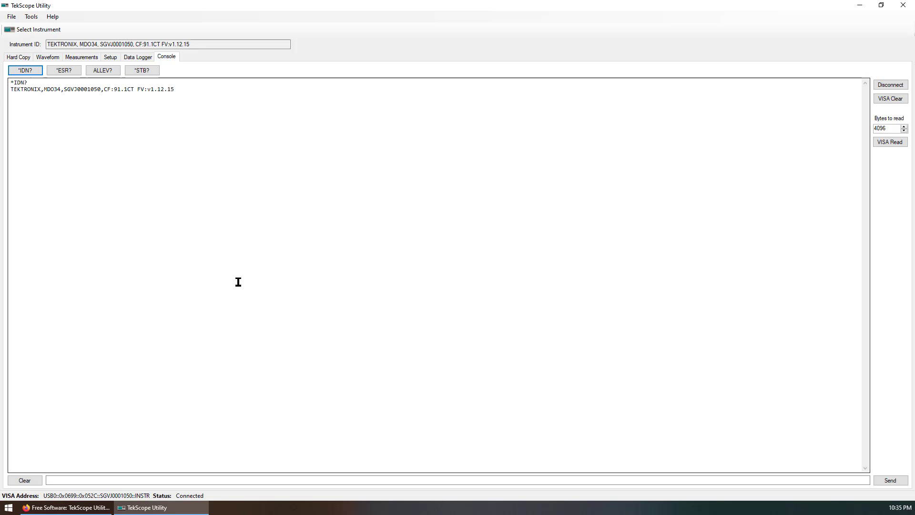
{"action": "left_click_drag", "start_coordinate": [36, 92], "coordinate": [179, 91]}
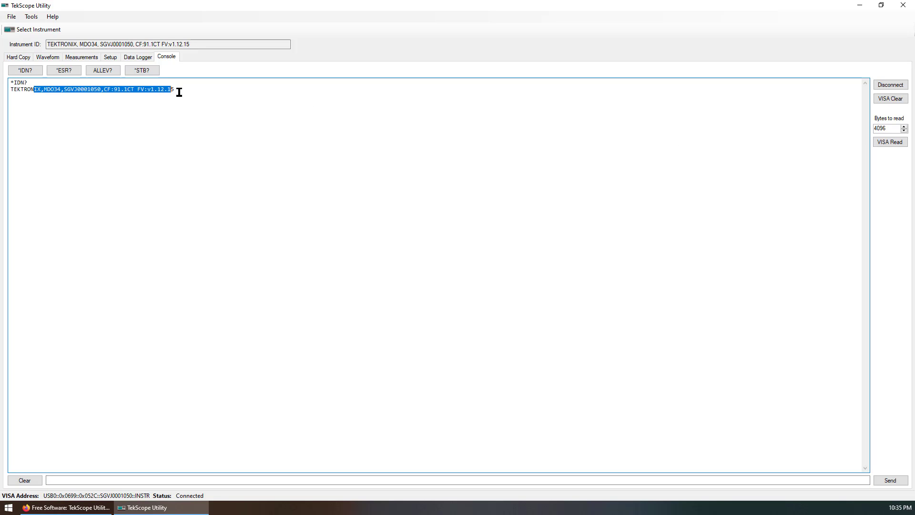
{"action": "left_click", "coordinate": [198, 97]}
{"action": "left_click", "coordinate": [22, 59]}
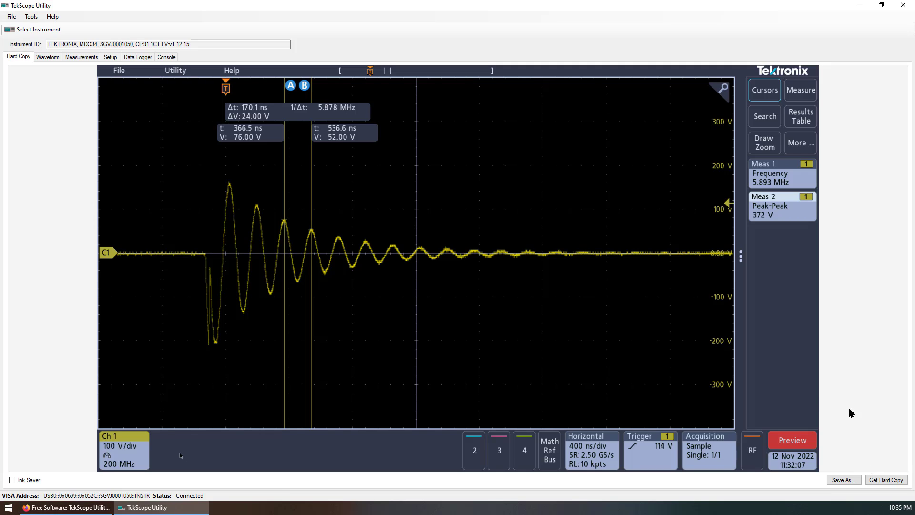
- Enable Ink Saver and get a new hard copy with a white background
{"action": "left_click", "coordinate": [12, 480]}
{"action": "left_click", "coordinate": [886, 479]}
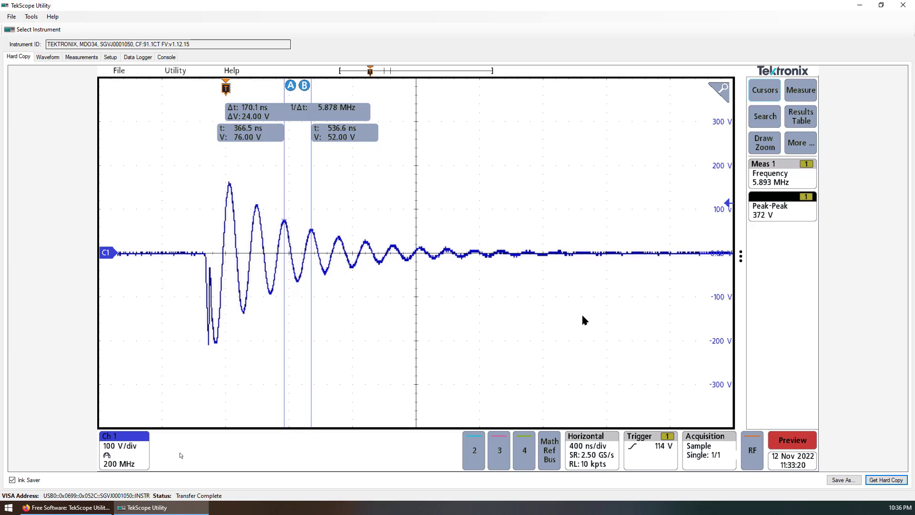
- Return to the forum topic and scroll to its download agreement and Getting Support sections
{"action": "left_click", "coordinate": [87, 509]}
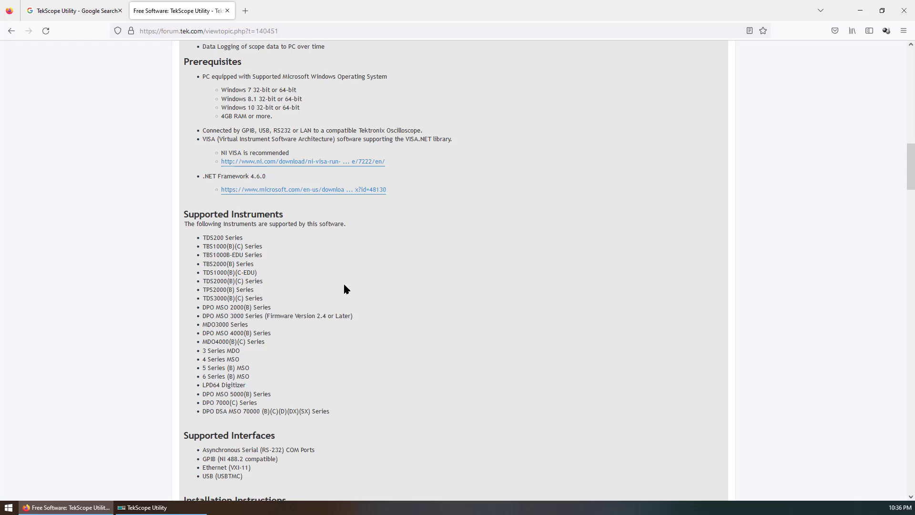
{"action": "scroll", "coordinate": [343, 286], "scroll_direction": "up", "scroll_amount": 8}
{"action": "scroll", "coordinate": [380, 271], "scroll_direction": "up", "scroll_amount": 10}
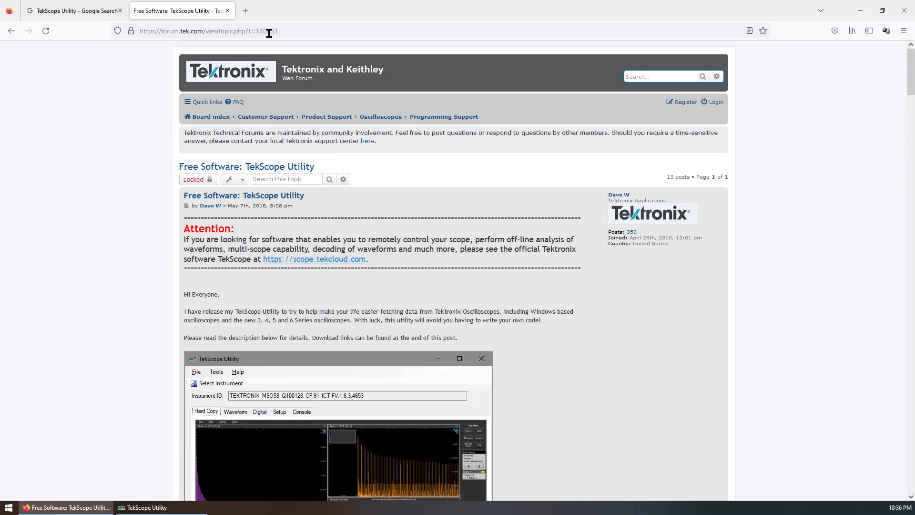
{"action": "scroll", "coordinate": [257, 286], "scroll_direction": "down", "scroll_amount": 9}
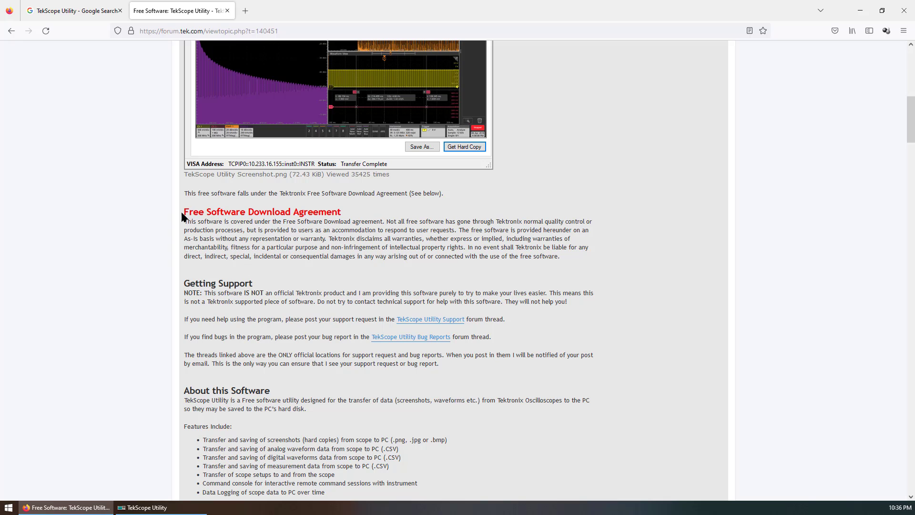
{"action": "left_click_drag", "start_coordinate": [184, 213], "coordinate": [343, 210]}
{"action": "left_click", "coordinate": [450, 250]}
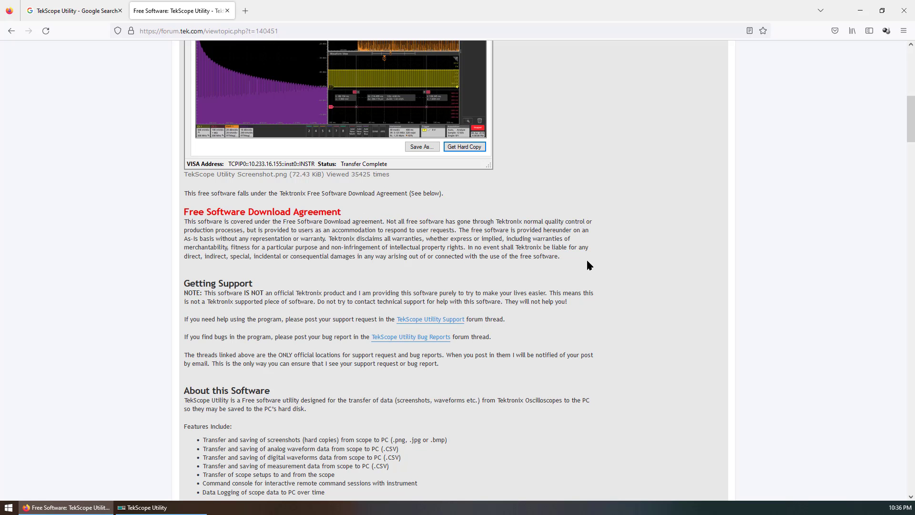